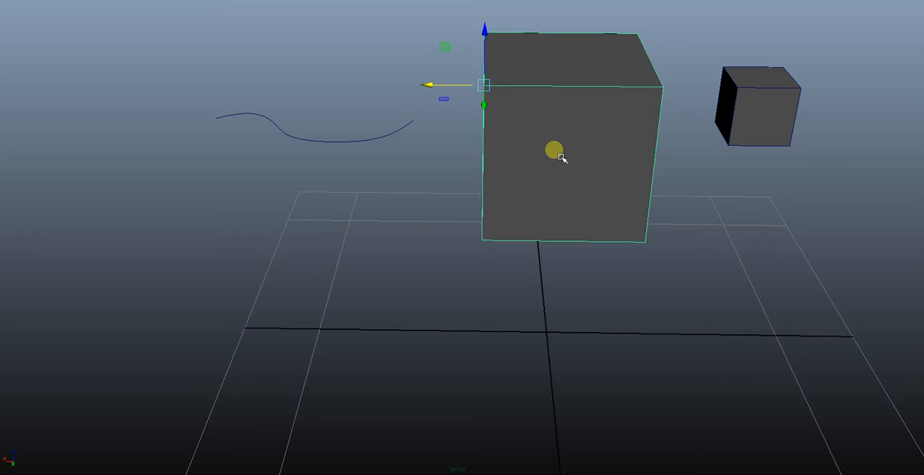
Move the large cube's pivot freely off the cube to a spot just above the curve.
key(Insert)
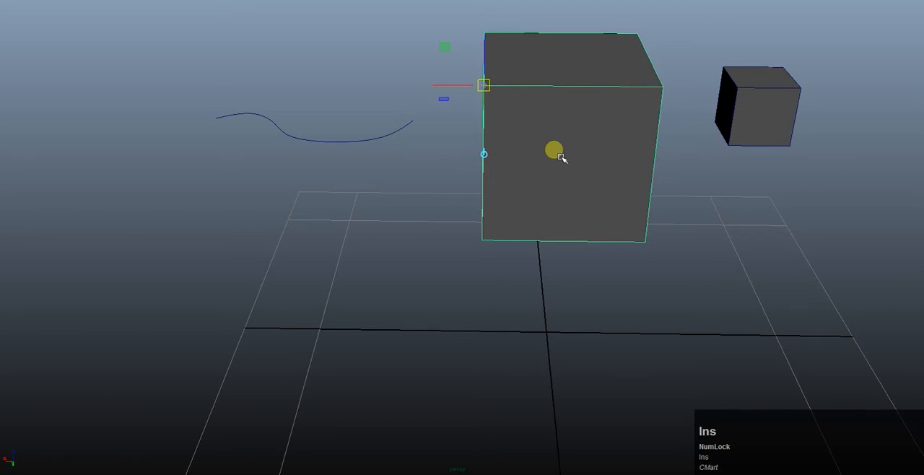
drag(492, 92, 342, 88)
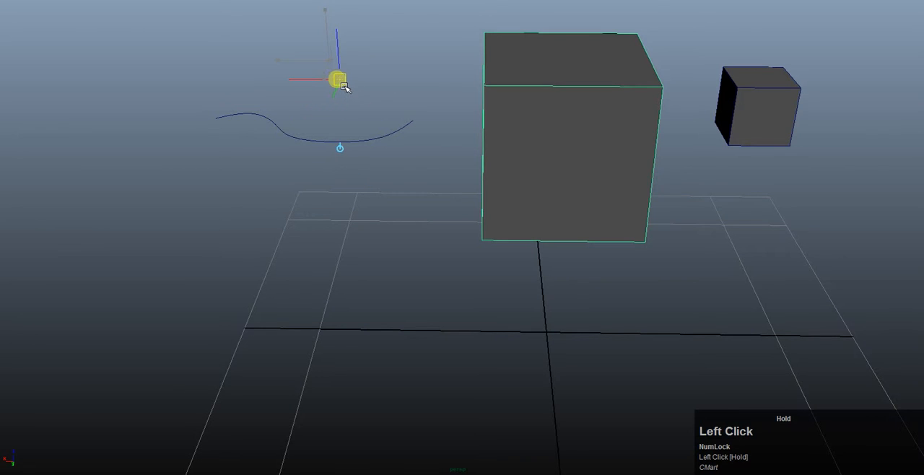
key(Insert)
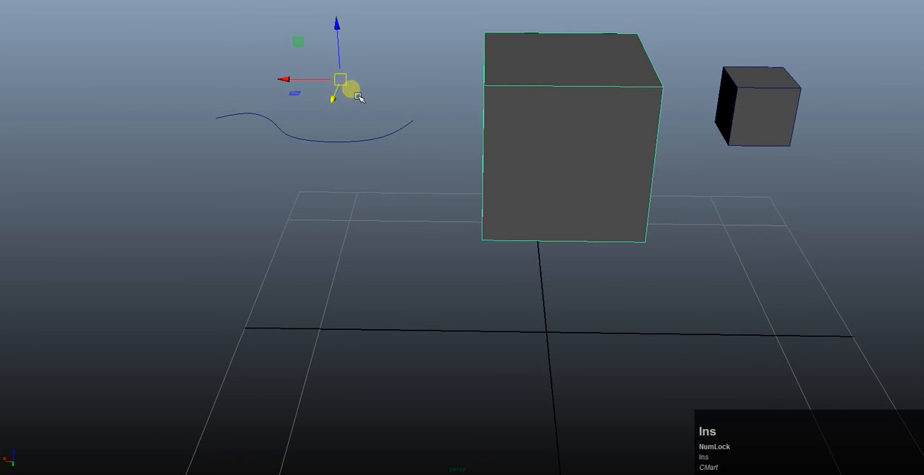
mouse_move(351, 88)
alt+mouse_down()
mouse_move(366, 88)
mouse_move(356, 85)
alt+mouse_up()
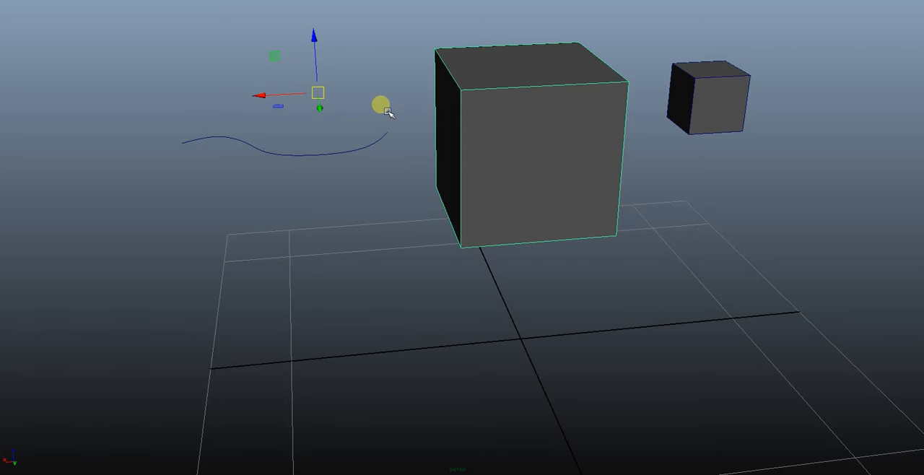
Snap the large cube's pivot to its front upper corner nearest the small cube.
key(Insert)
key(v)
middle_drag(594, 117, 654, 87)
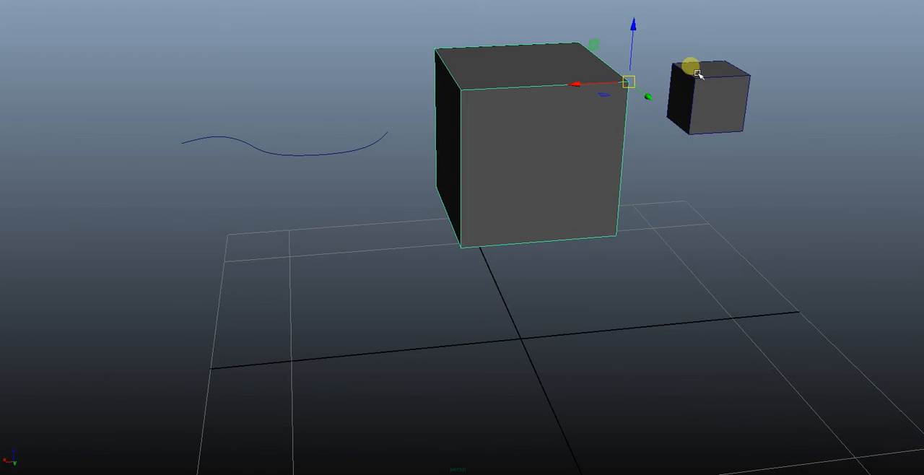
Vertex-snap the large cube by its pivot onto the small cube's corner, inspect the contact, and return it to its place.
key(v)
middle_drag(703, 92, 696, 88)
alt+drag(682, 94, 601, 112)
alt+middle_drag(601, 112, 593, 119)
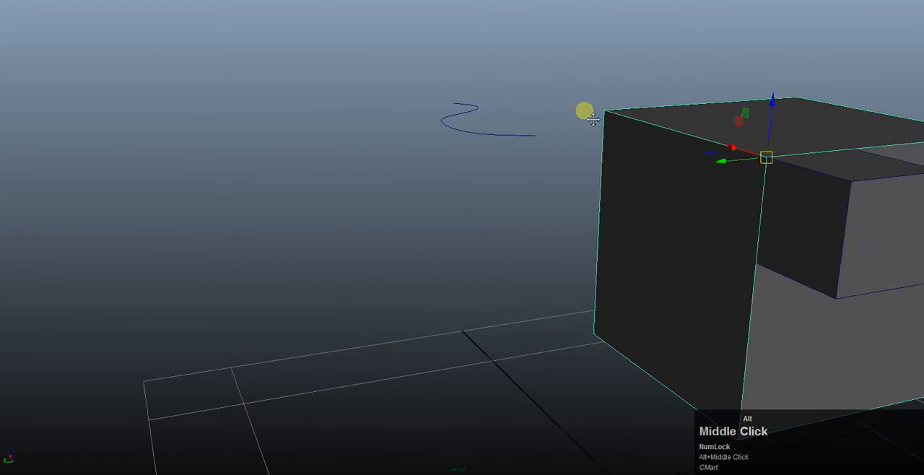
scroll(619, 154, up, 2)
mouse_move(618, 154)
alt+middle_down()
mouse_move(486, 163)
mouse_move(625, 152)
alt+middle_up()
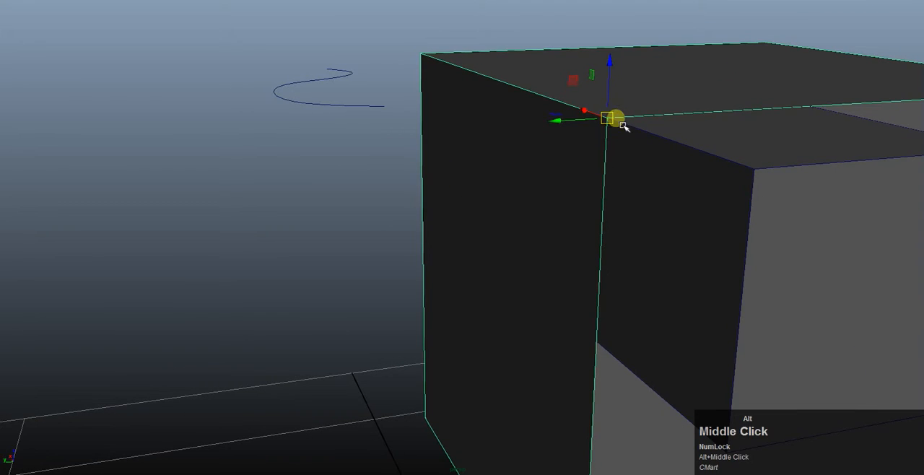
alt+drag(593, 125, 571, 146)
alt+middle_drag(571, 146, 436, 155)
alt+drag(437, 155, 668, 163)
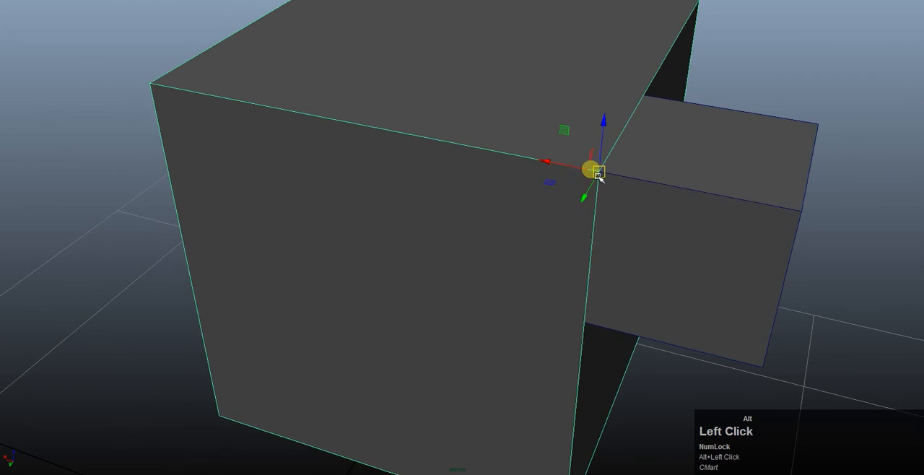
alt+drag(600, 187, 532, 161)
alt+middle_drag(532, 161, 670, 178)
alt+drag(646, 176, 372, 137)
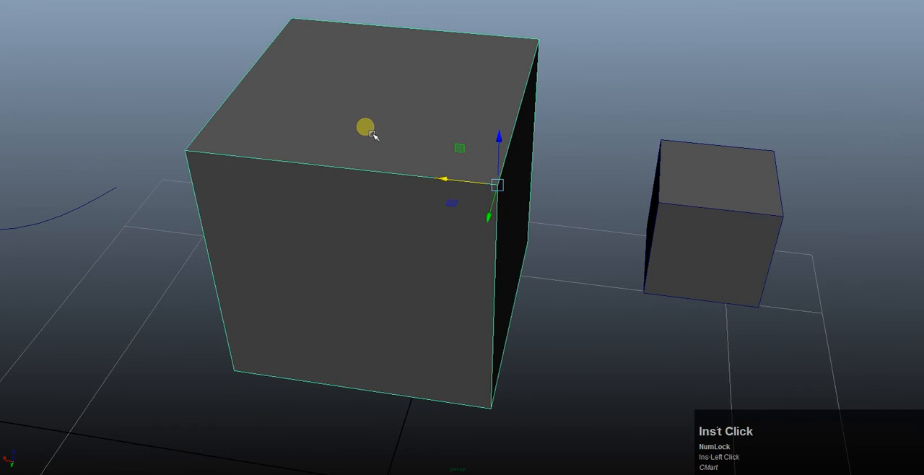
Snap the large cube's pivot from one top corner to another, ending on the front corner facing the curve.
key(Insert)
key(v)
key(v)
key(v)
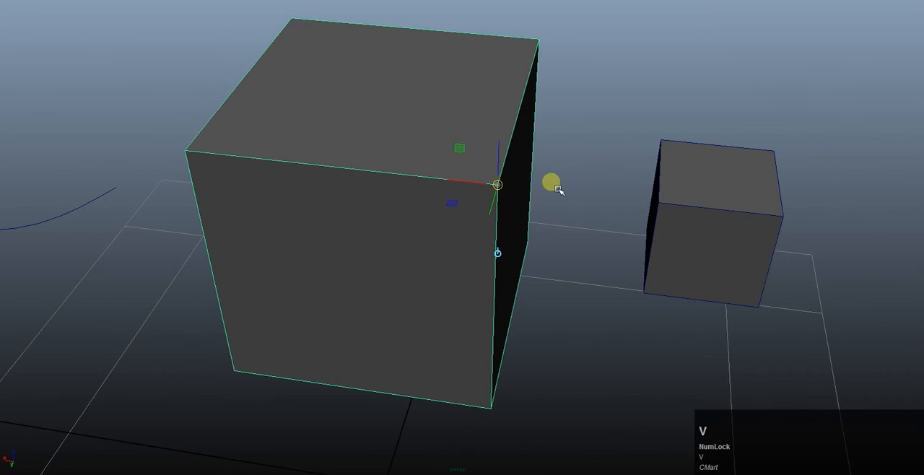
middle_click(534, 54)
middle_click(493, 196)
middle_click(182, 149)
middle_click(297, 16)
middle_click(501, 187)
middle_click(294, 24)
middle_click(186, 158)
alt+drag(296, 180, 307, 162)
alt+middle_drag(306, 162, 306, 160)
key(Insert)
Activate the Rotate tool and center the large cube's pivot.
key(e)
alt+middle_drag(312, 112, 326, 121)
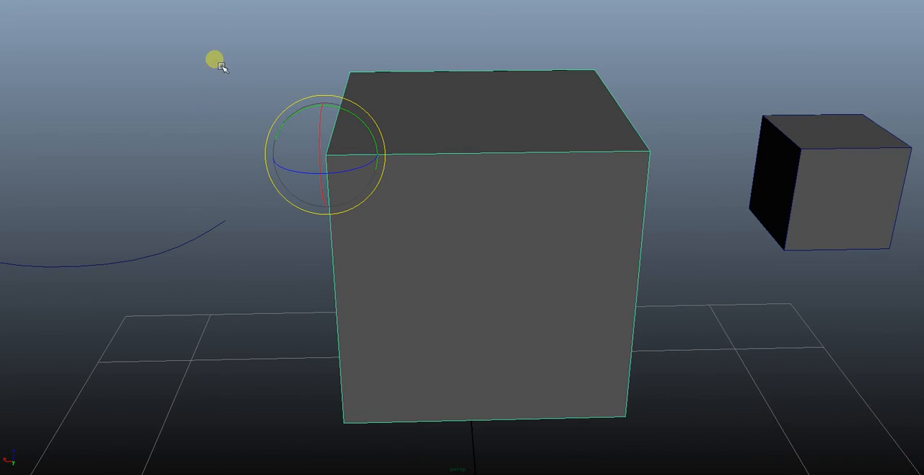
key(space)
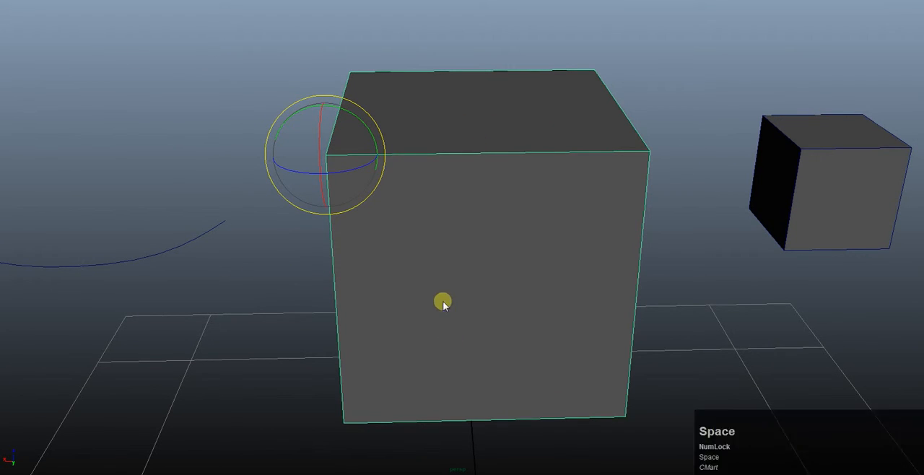
click(341, 260)
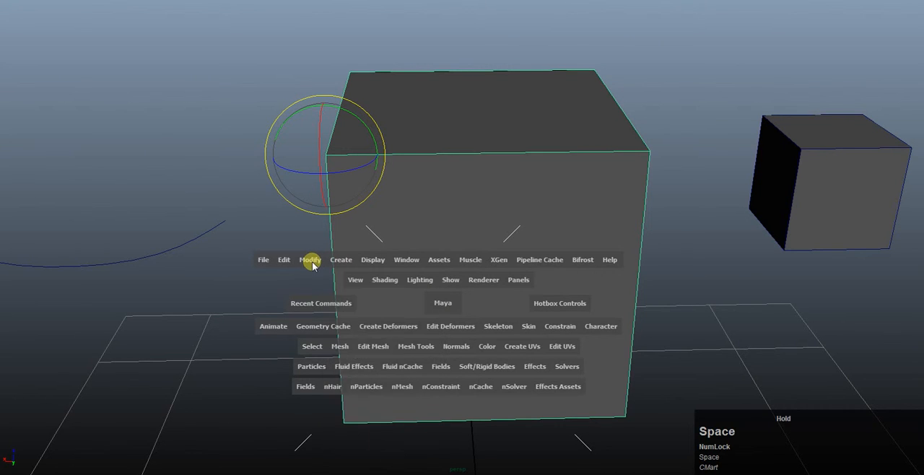
click(309, 260)
click(327, 369)
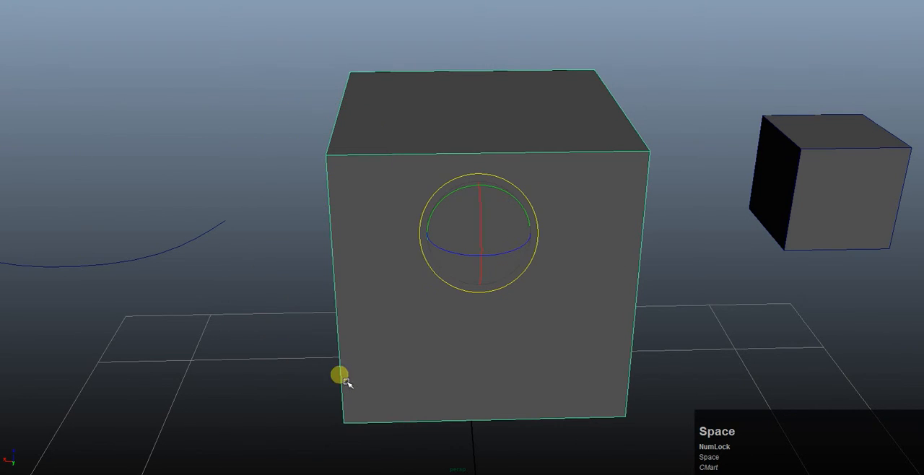
Rotate the large cube freely about its centered pivot and undo the rotations.
drag(479, 220, 579, 178)
middle_drag(579, 178, 466, 262)
alt+drag(466, 262, 555, 200)
alt+middle_drag(759, 168, 681, 149)
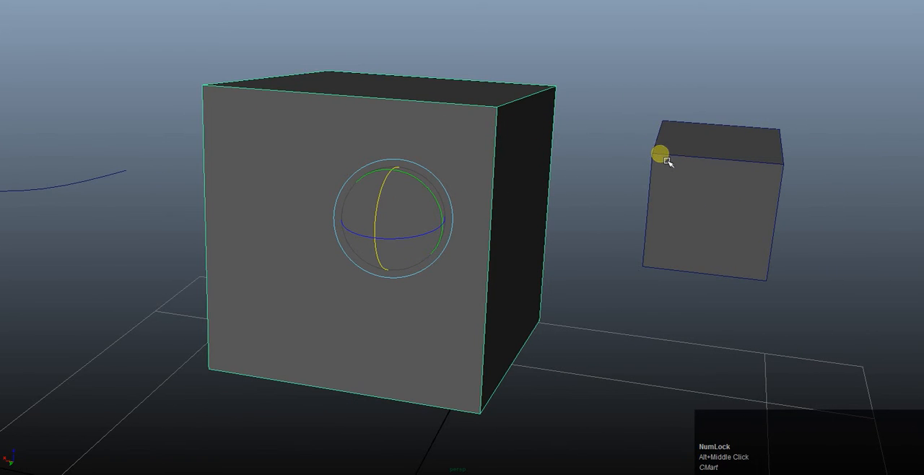
key(z)
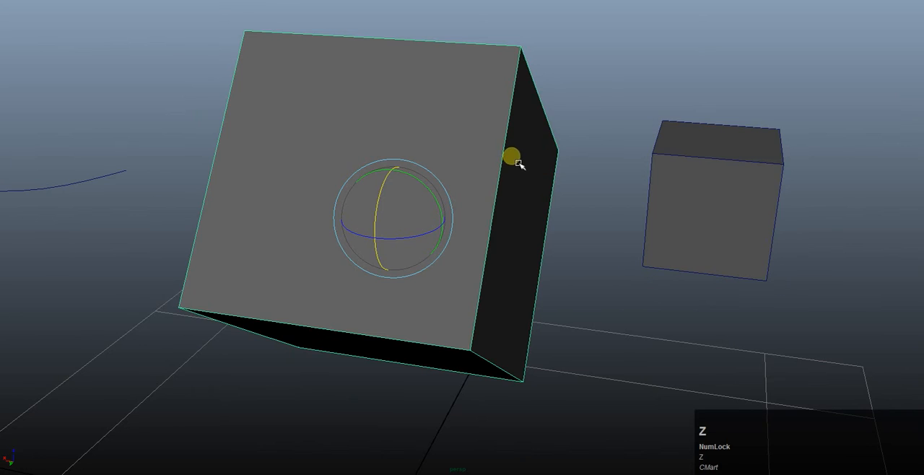
key(z)
Vertex-snap the large cube's pivot from its center to the front upper corner nearest the small cube.
alt+middle_drag(512, 154, 526, 151)
key(w)
key(e)
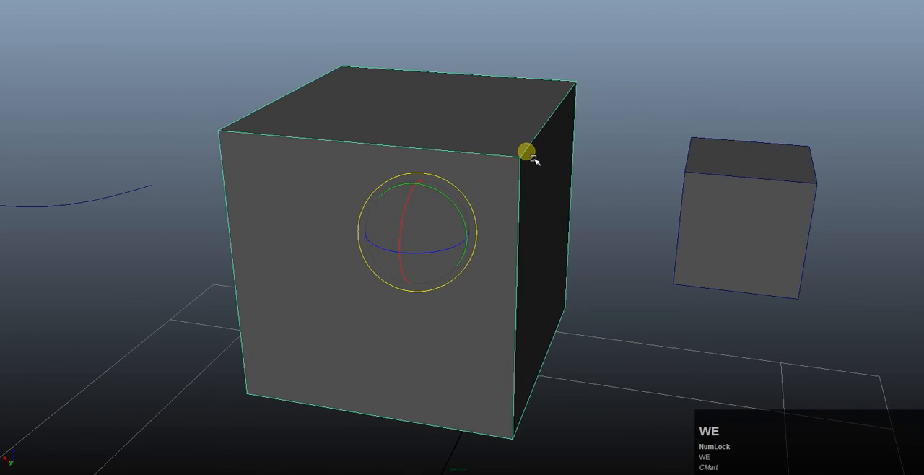
key(Insert)
key(v)
middle_drag(498, 186, 508, 174)
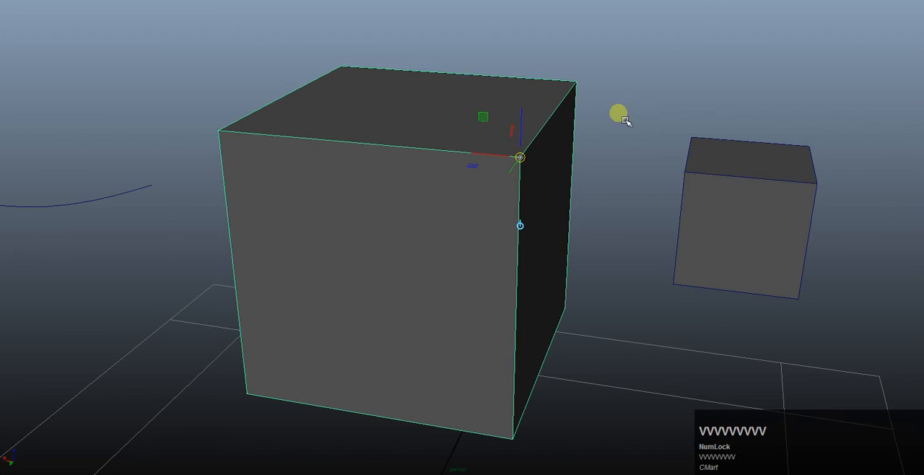
key(Insert)
Move the large cube with vertex snapping so its pivot corner meets the small cube's front upper corner.
alt+drag(581, 179, 614, 134)
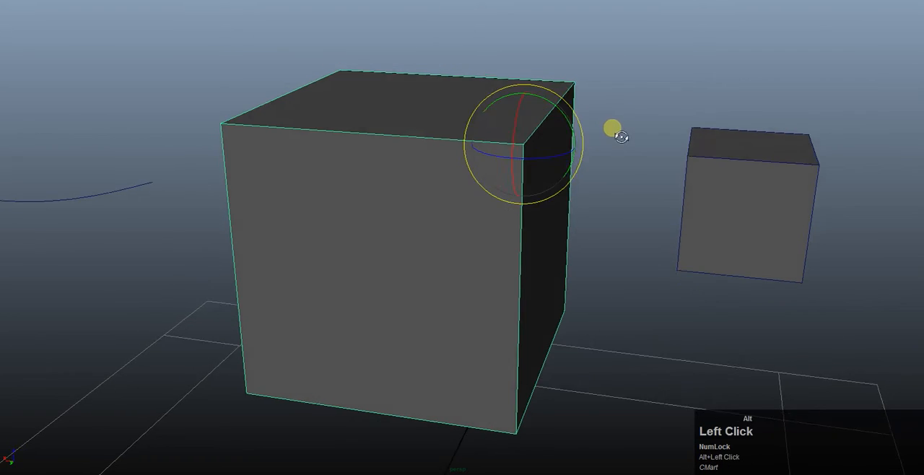
alt+middle_drag(614, 134, 482, 197)
alt+drag(439, 281, 496, 265)
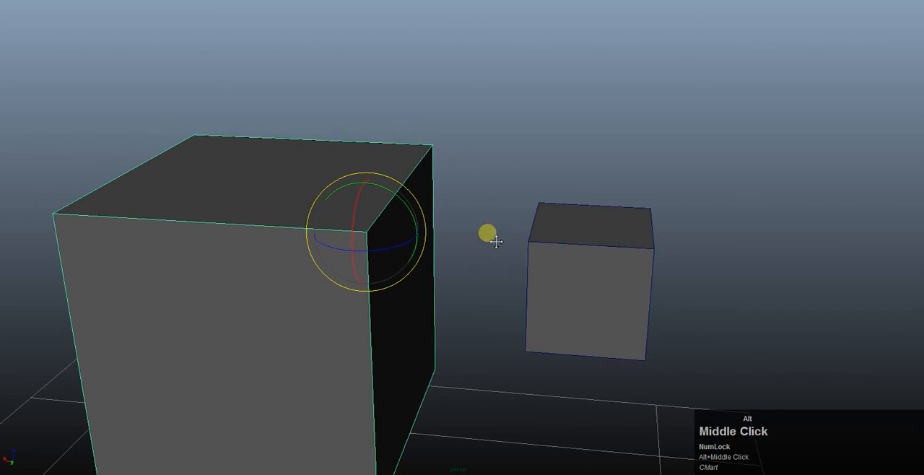
alt+middle_drag(489, 233, 398, 200)
alt+drag(398, 200, 431, 203)
key(v)
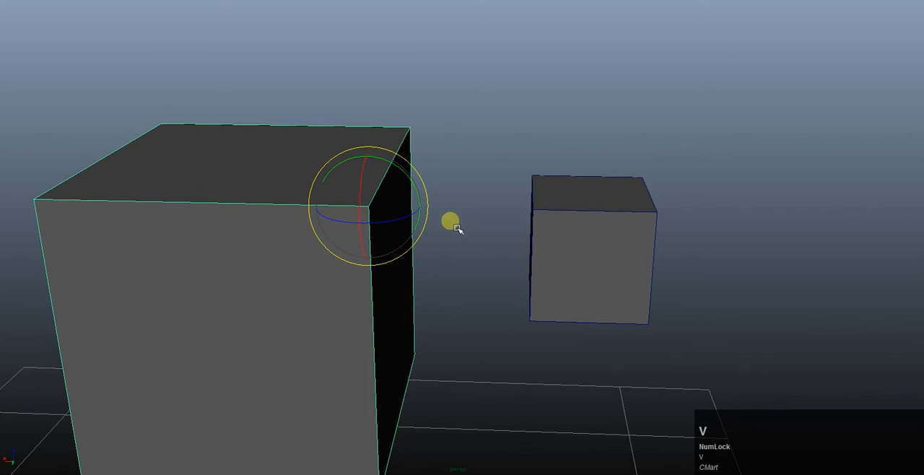
middle_drag(501, 226, 524, 206)
key(z)
key(w)
key(v)
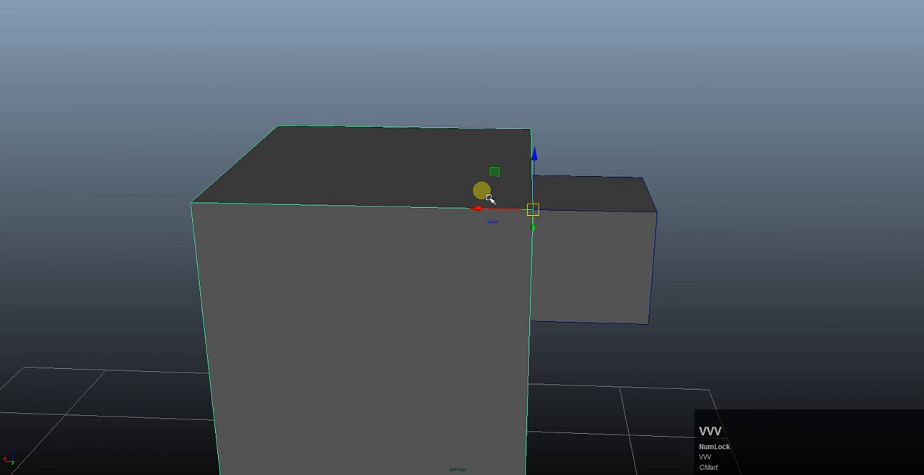
Rotate the large cube about the shared corner and undo the rotation.
key(e)
key(r)
key(e)
drag(510, 177, 478, 168)
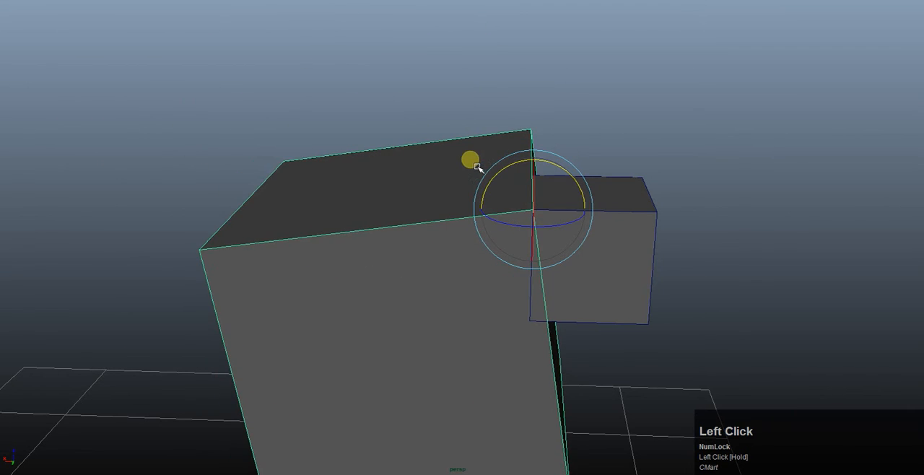
alt+middle_drag(379, 170, 417, 122)
key(z)
alt+middle_drag(382, 151, 314, 133)
Activate the Select tool and examine the joint between the two cubes from several sides.
key(w)
key(q)
alt+middle_drag(440, 138, 435, 224)
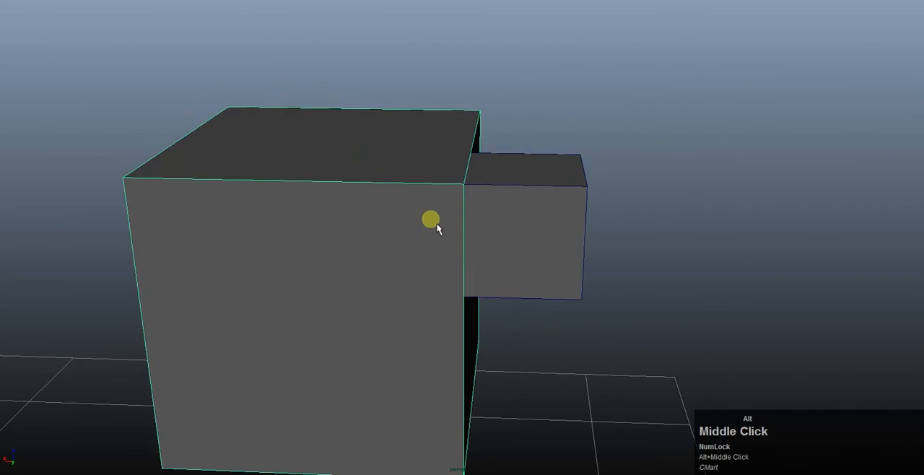
alt+drag(435, 225, 272, 210)
alt+middle_drag(272, 210, 503, 237)
alt+drag(503, 237, 483, 234)
click(431, 175)
alt+drag(431, 176, 299, 205)
alt+middle_drag(358, 173, 321, 148)
Pick the small and large cubes in turn to compare them as separate objects, finishing on the large cube.
click(630, 159)
click(375, 131)
click(533, 136)
click(387, 138)
click(510, 134)
click(368, 127)
click(462, 83)
click(553, 148)
alt+drag(405, 139, 473, 141)
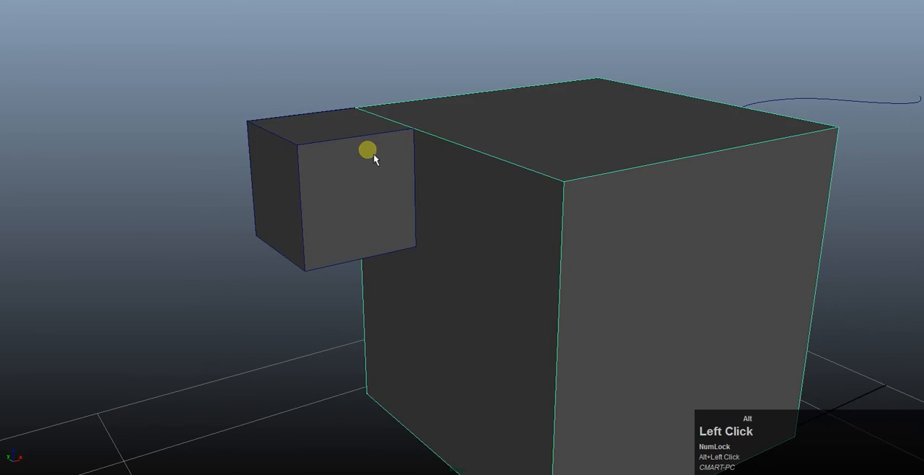
alt+middle_drag(373, 154, 413, 104)
click(425, 102)
click(563, 115)
click(425, 85)
click(541, 96)
click(446, 124)
click(561, 121)
click(479, 142)
click(543, 156)
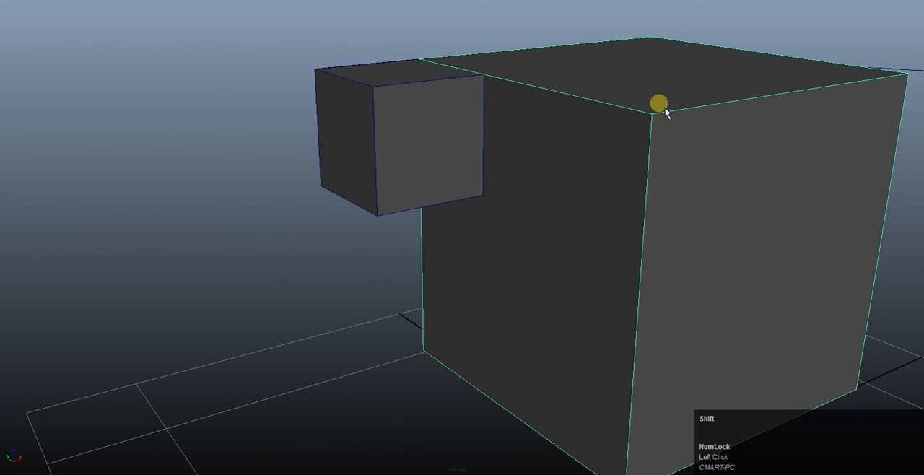
Add the small cube to the selection and combine both cubes into one mesh.
click(417, 112)
alt+drag(319, 140, 255, 116)
shift+right_drag(254, 115, 246, 276)
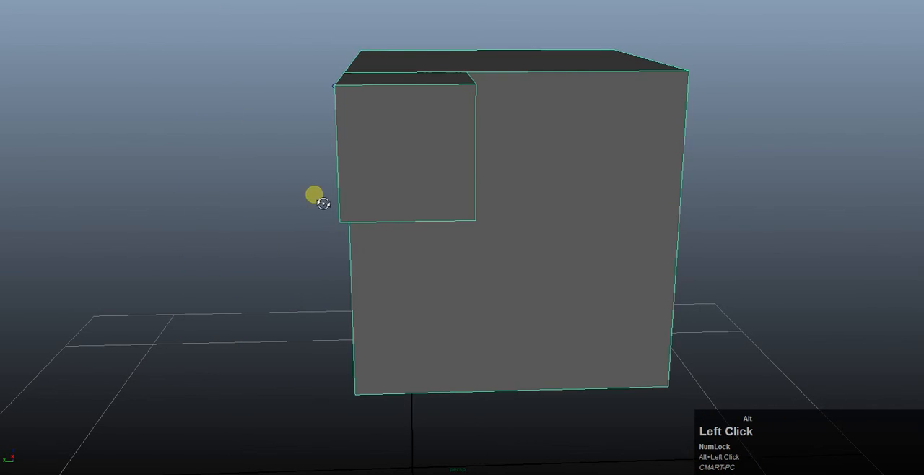
Pick the combined mesh on its large and small parts and inspect it from different angles.
alt+drag(285, 202, 692, 89)
click(692, 89)
click(427, 117)
alt+drag(426, 117, 625, 148)
click(625, 148)
click(445, 136)
alt+drag(553, 107, 420, 109)
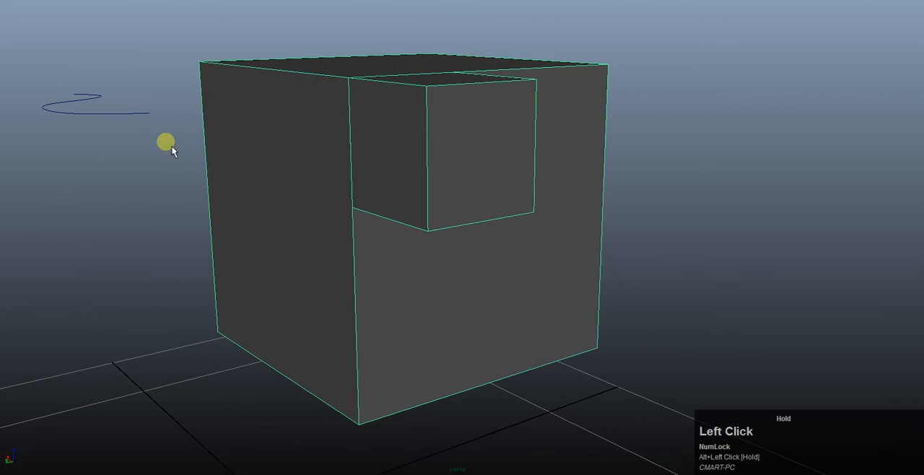
Separate the combined mesh back into two individual cubes.
alt+drag(521, 143, 237, 210)
shift+right_drag(266, 213, 273, 357)
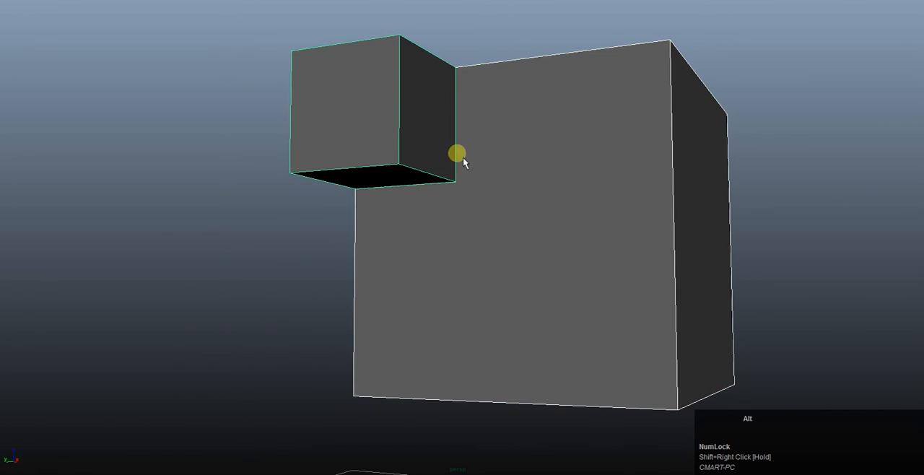
alt+drag(463, 156, 510, 152)
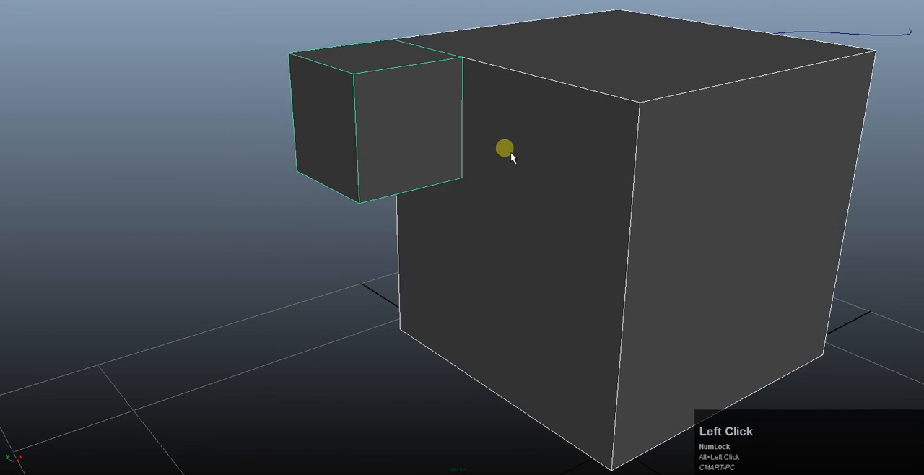
Select the separated large and small cubes individually and together to check that they are independent objects.
click(604, 75)
click(390, 79)
shift+click(550, 85)
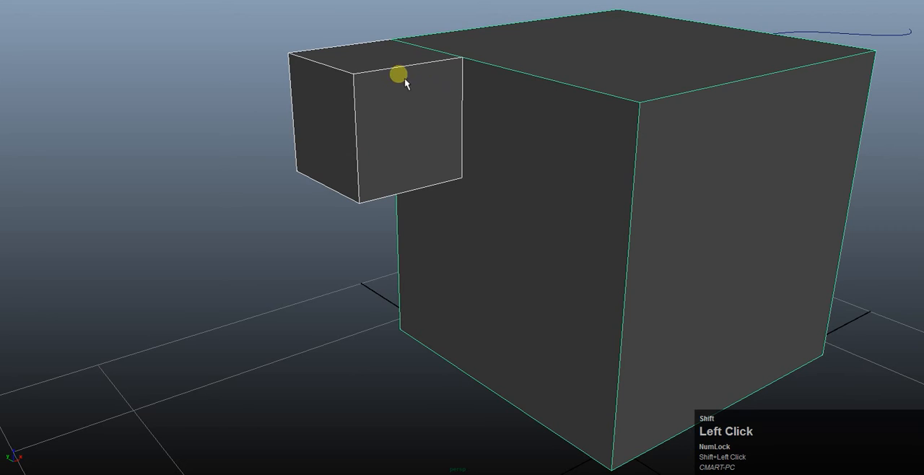
alt+drag(185, 95, 401, 171)
click(361, 144)
click(430, 135)
shift+click(366, 137)
shift+click(514, 96)
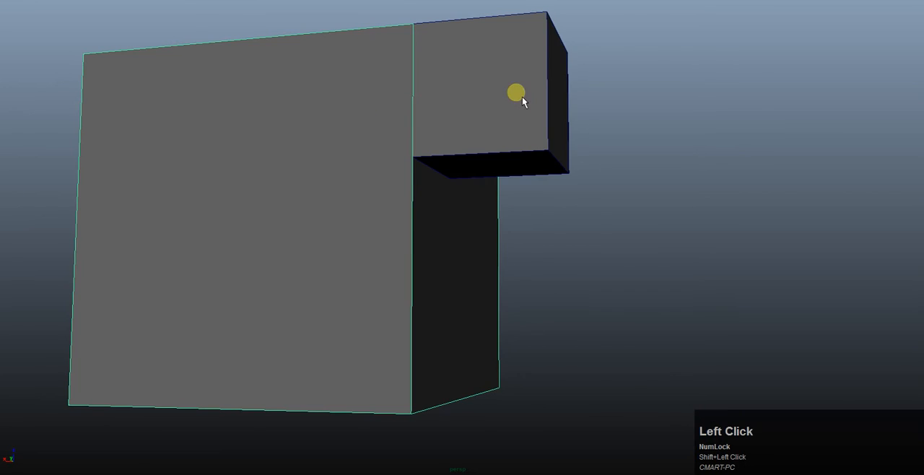
alt+drag(522, 96, 449, 111)
alt+drag(333, 177, 354, 177)
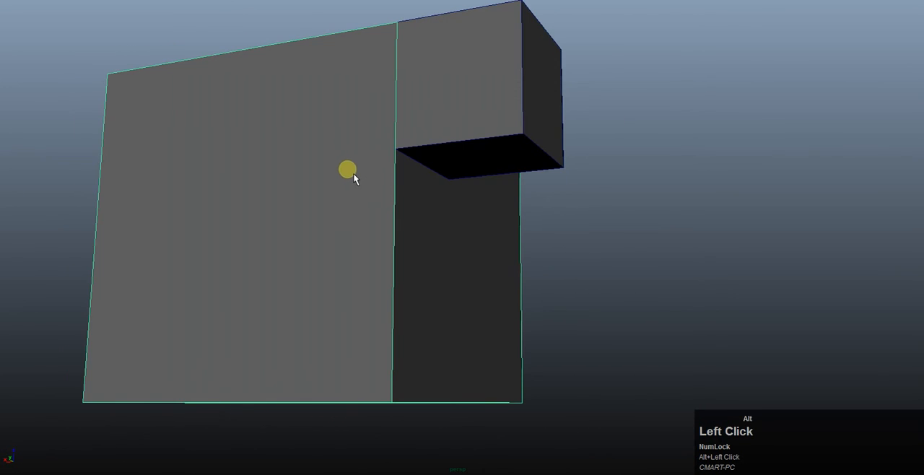
shift+click(446, 106)
shift+click(371, 191)
Examine the separated cubes from several sides and distances.
alt+drag(464, 123, 432, 121)
alt+middle_drag(432, 121, 466, 161)
alt+right_drag(466, 161, 498, 168)
alt+drag(498, 167, 375, 170)
alt+middle_drag(376, 171, 550, 196)
alt+right_drag(551, 196, 571, 180)
alt+drag(570, 179, 475, 181)
alt+scroll(474, 181, down, 3)
click(480, 175)
scroll(479, 175, down, 3)
alt+middle_drag(478, 181, 496, 205)
middle_drag(466, 192, 238, 188)
alt+drag(285, 185, 187, 195)
alt+middle_drag(188, 194, 315, 229)
alt+drag(321, 166, 486, 169)
mouse_move(606, 227)
alt+mouse_down()
mouse_move(568, 231)
mouse_move(392, 202)
mouse_move(606, 214)
alt+mouse_up()
click(607, 214)
alt+middle_drag(550, 239, 351, 166)
click(268, 156)
alt+middle_drag(268, 156, 258, 202)
alt+scroll(412, 139, down, 2)
alt+scroll(412, 139, down, 2)
alt+drag(330, 124, 512, 166)
Use the Move tool to place the two cubes apart with a gap, keeping the large cube selected.
key(w)
alt+middle_drag(512, 166, 460, 138)
click(460, 137)
scroll(459, 137, down, 2)
alt+drag(445, 149, 419, 118)
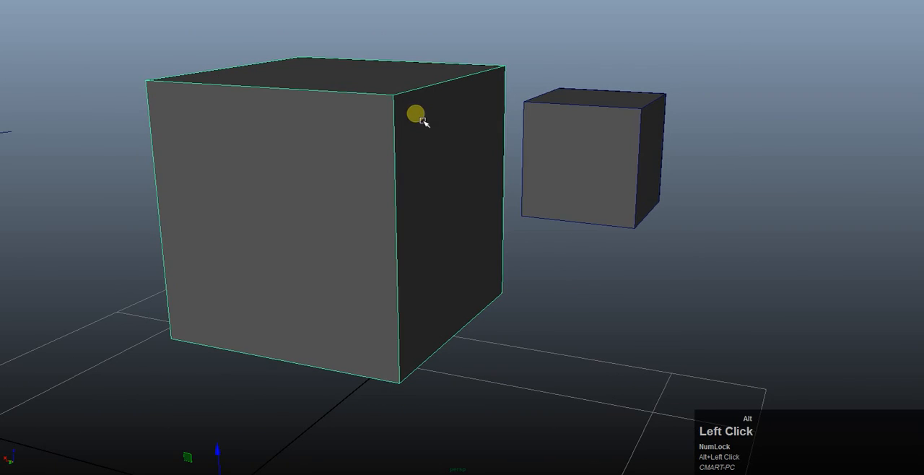
alt+middle_drag(440, 200, 394, 191)
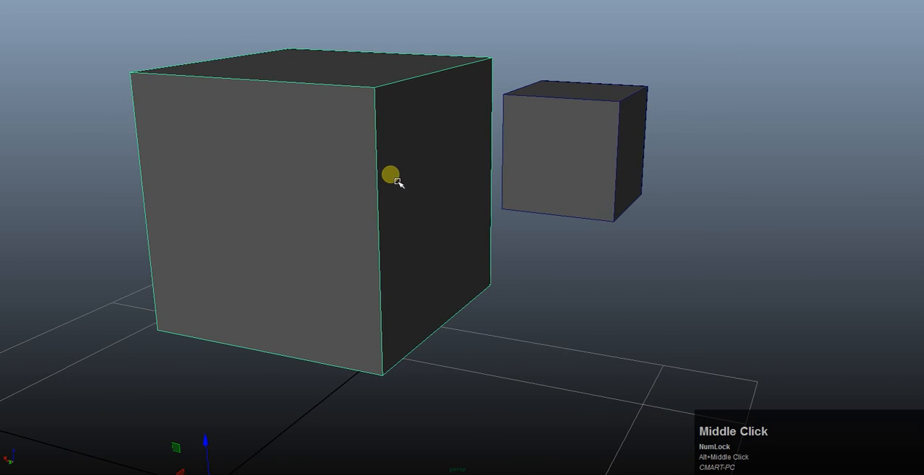